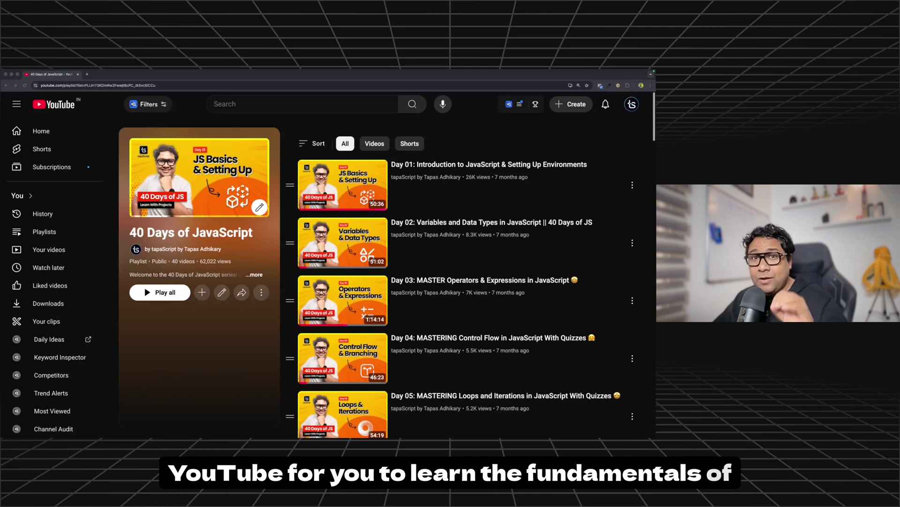
pyautogui.scroll(-5, 498, 360)
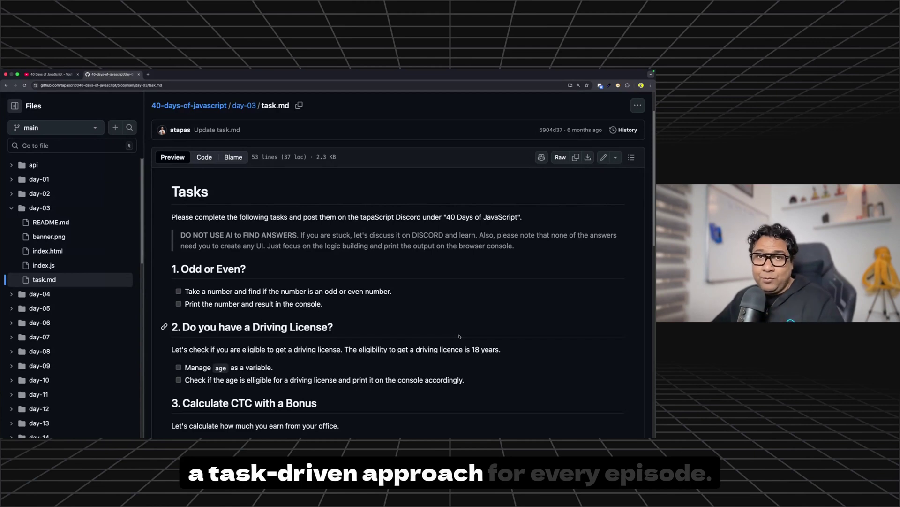
pyautogui.scroll(-1, 427, 333)
pyautogui.scroll(-2, 426, 334)
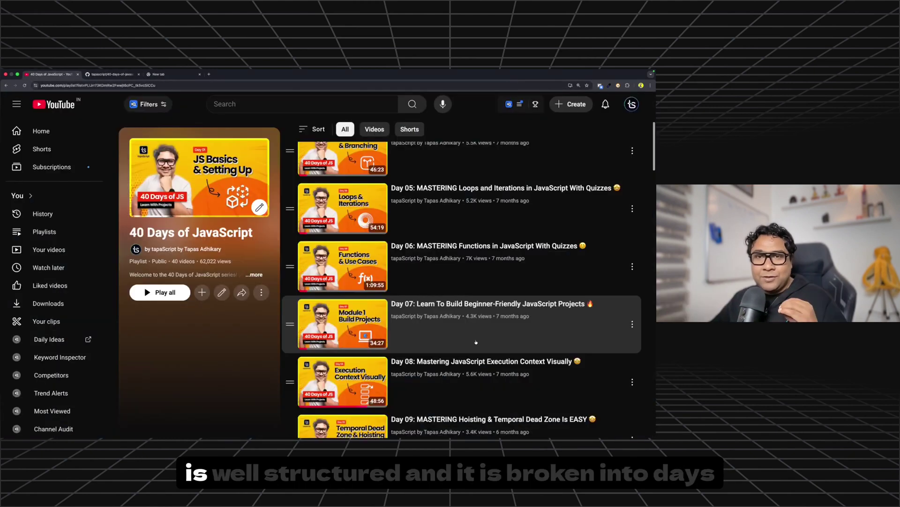
pyautogui.scroll(-2, 476, 342)
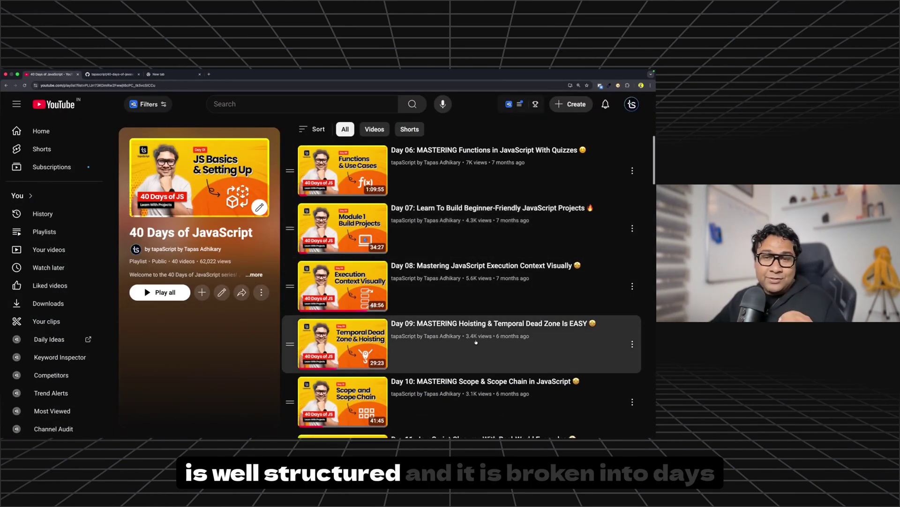
pyautogui.scroll(-2, 476, 342)
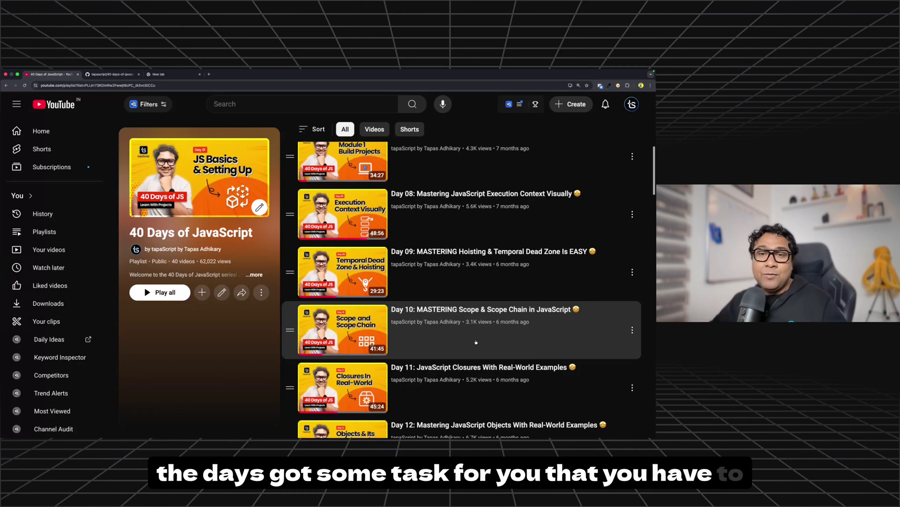
# - Bring up the 40-days-of-javascript GitHub repository and select its web address
pyautogui.click(118, 73)
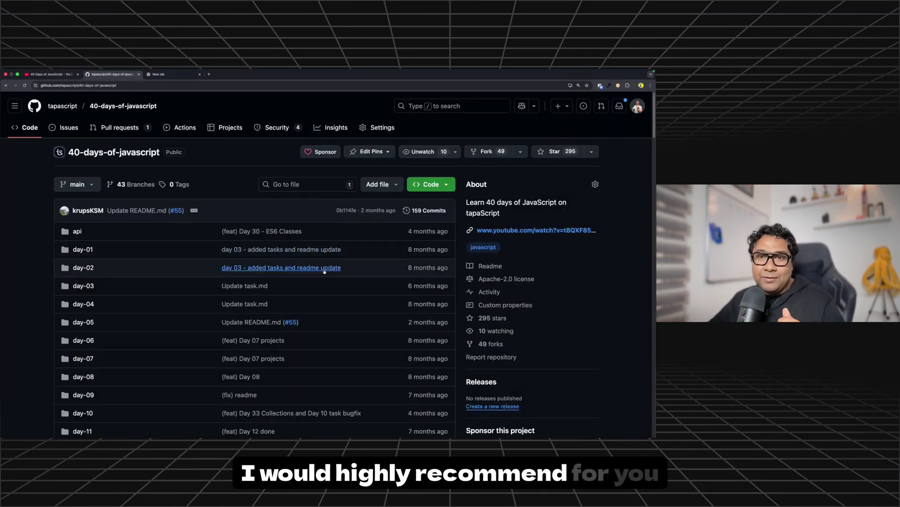
pyautogui.scroll(-3, 176, 233)
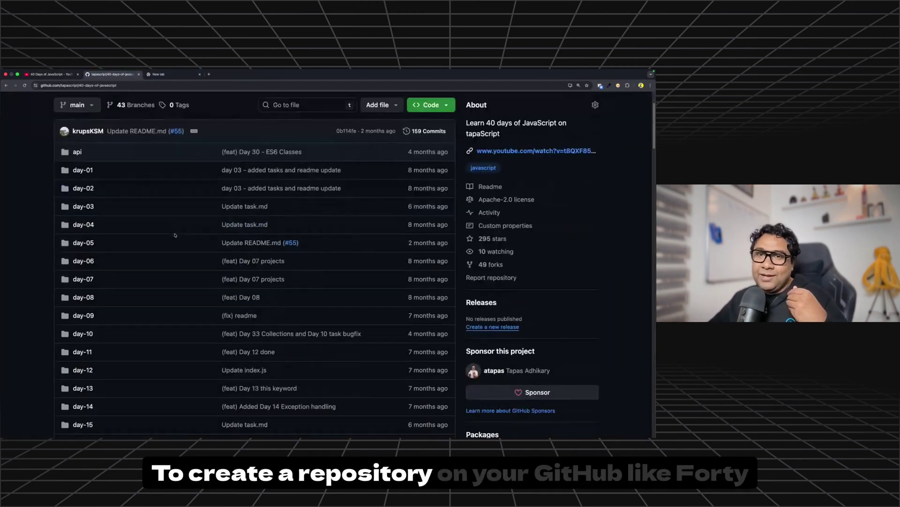
pyautogui.scroll(-2, 87, 225)
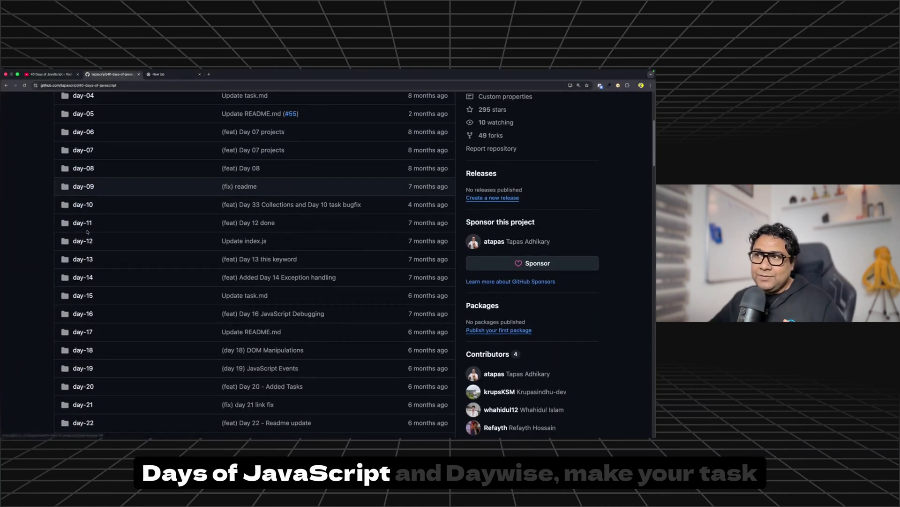
pyautogui.scroll(-1, 87, 228)
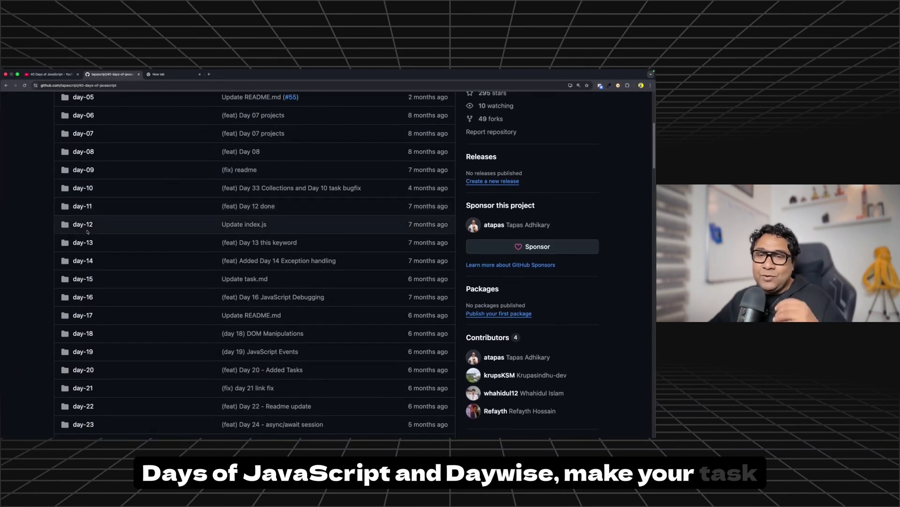
pyautogui.click(123, 85)
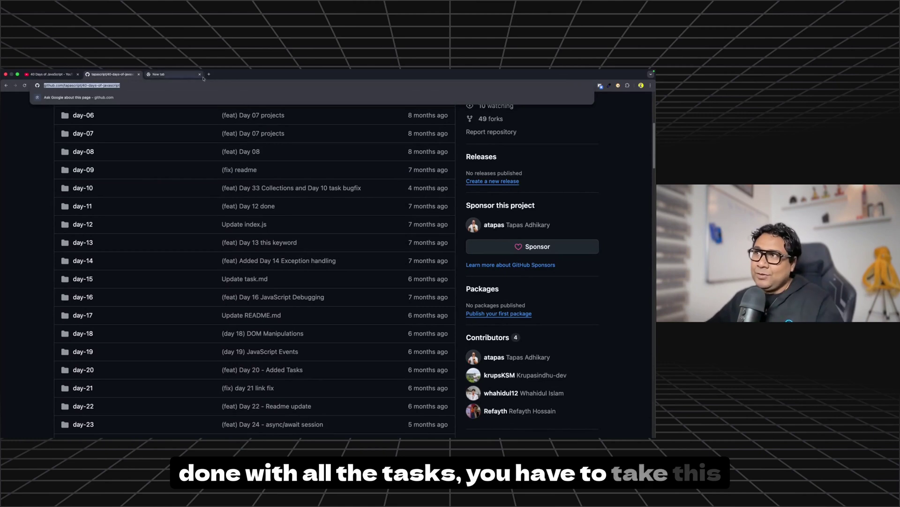
# - Load tapascript.io in the empty new tab and sign in to the account
pyautogui.click(173, 75)
pyautogui.write('tapascript.io')
pyautogui.press('Return')
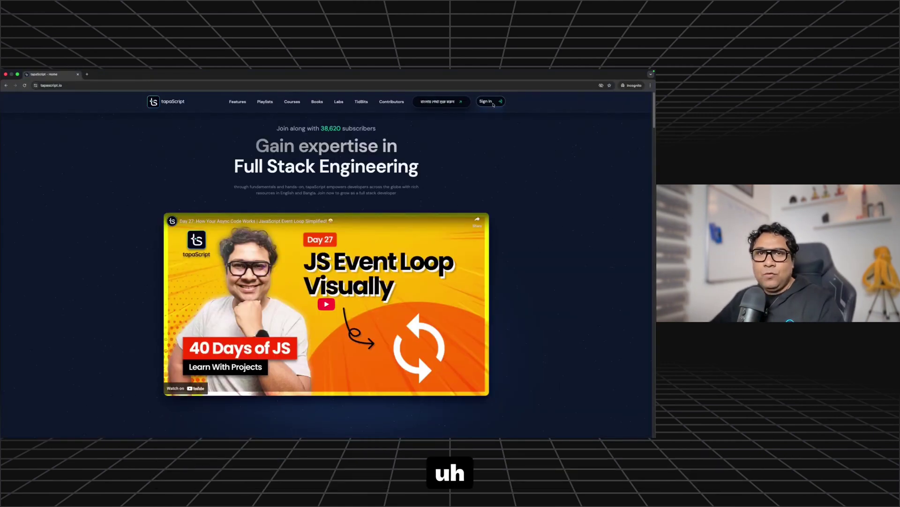
pyautogui.click(487, 102)
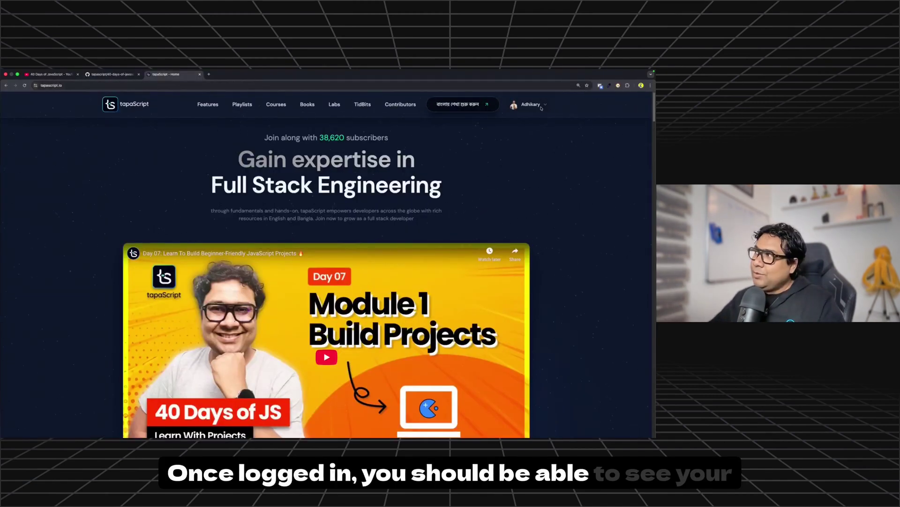
# - On the profile page, paste the 40-days-of-javascript repo link into the GitHub repo field
pyautogui.click(541, 107)
pyautogui.click(494, 147)
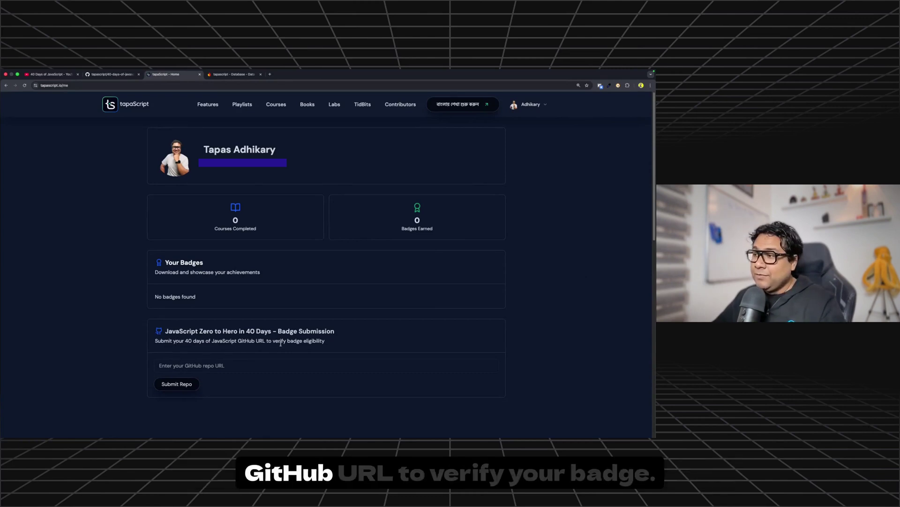
pyautogui.click(207, 365)
pyautogui.write('https://github.com/tapascript/40-days-of-javascript')
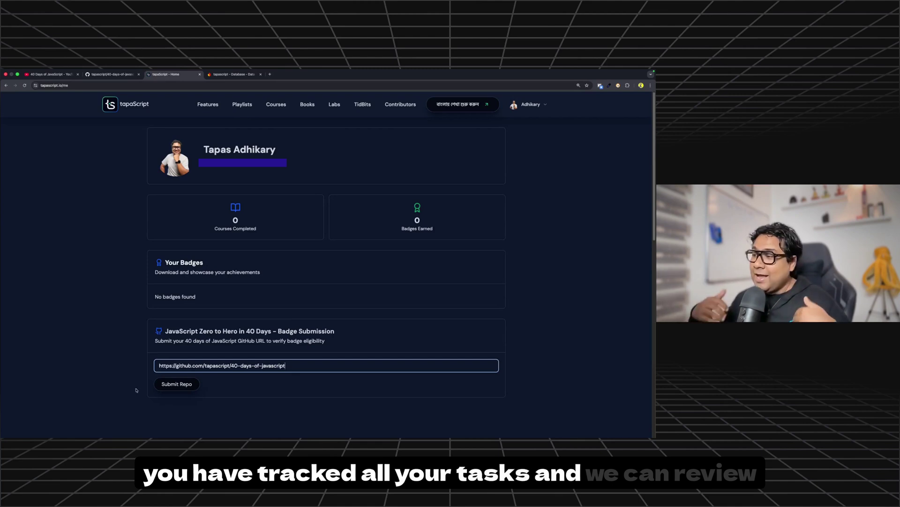
# - Submit the repo for badge review, dismiss the confirmation, and close the Database tab
pyautogui.click(176, 384)
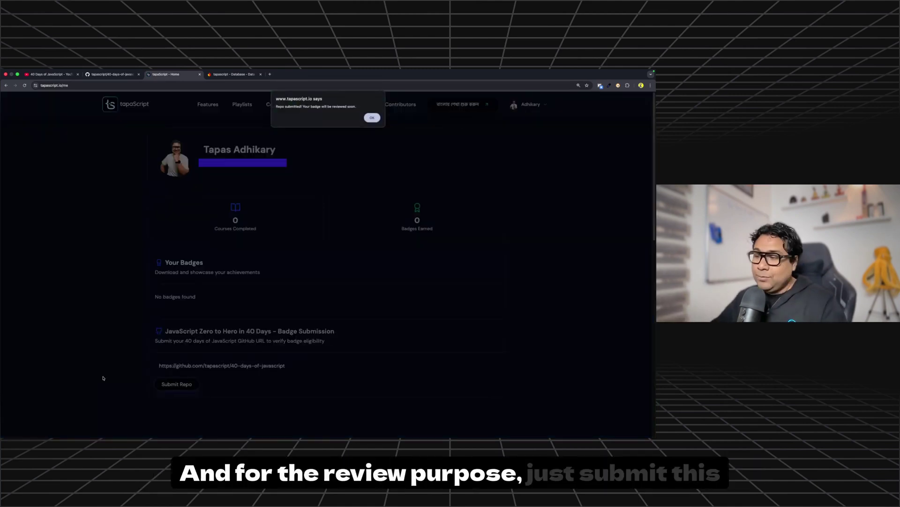
pyautogui.click(373, 118)
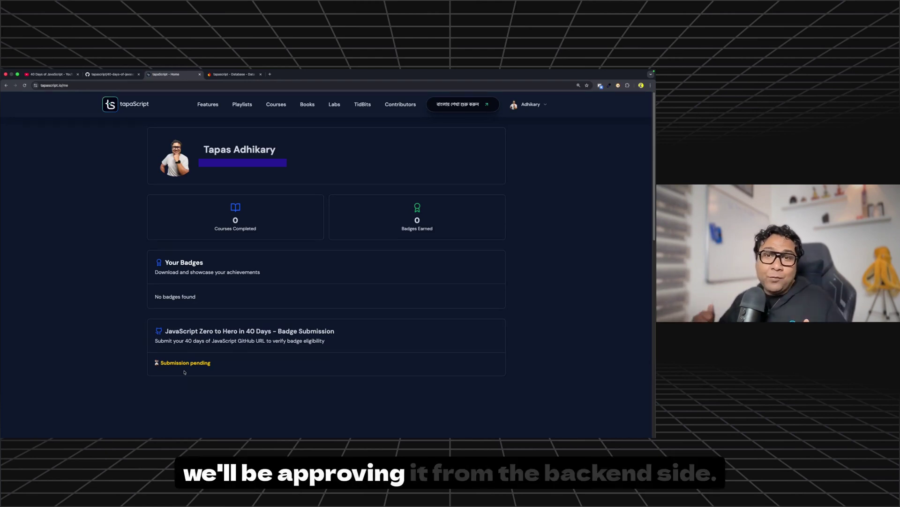
pyautogui.click(261, 74)
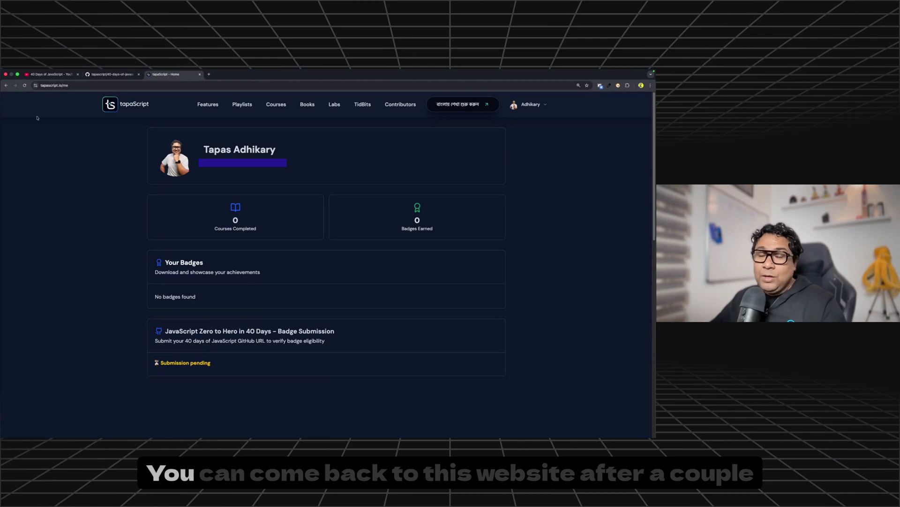
# - Reload the profile and download the earned 40 Days of JavaScript badge
pyautogui.click(25, 85)
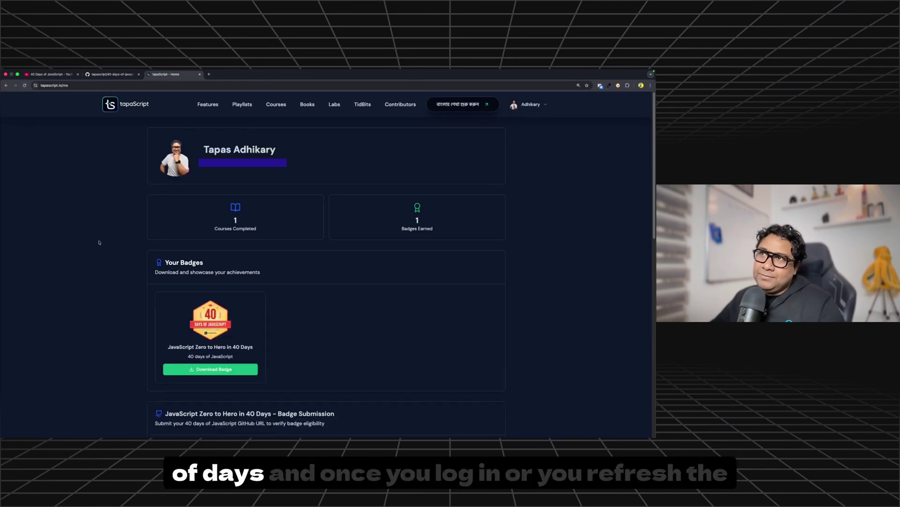
pyautogui.scroll(-1, 240, 328)
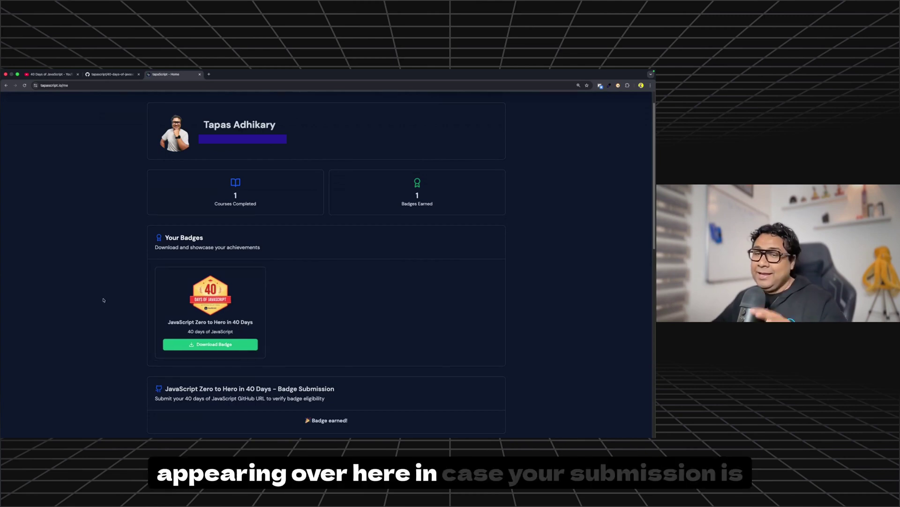
pyautogui.click(213, 348)
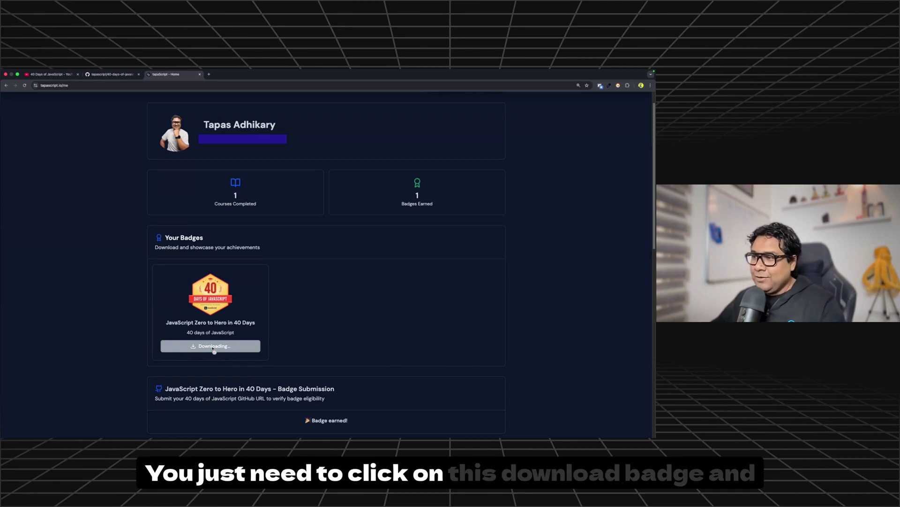